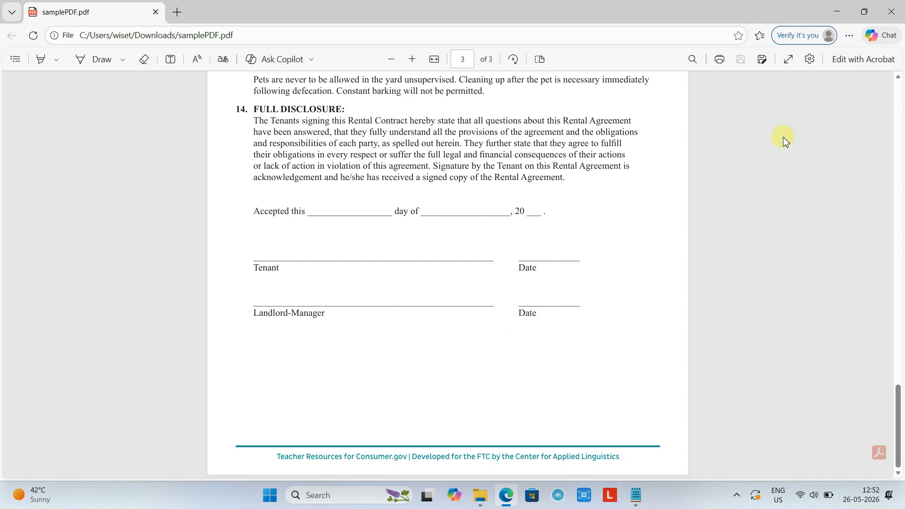
scroll(485, 174, "up", 20)
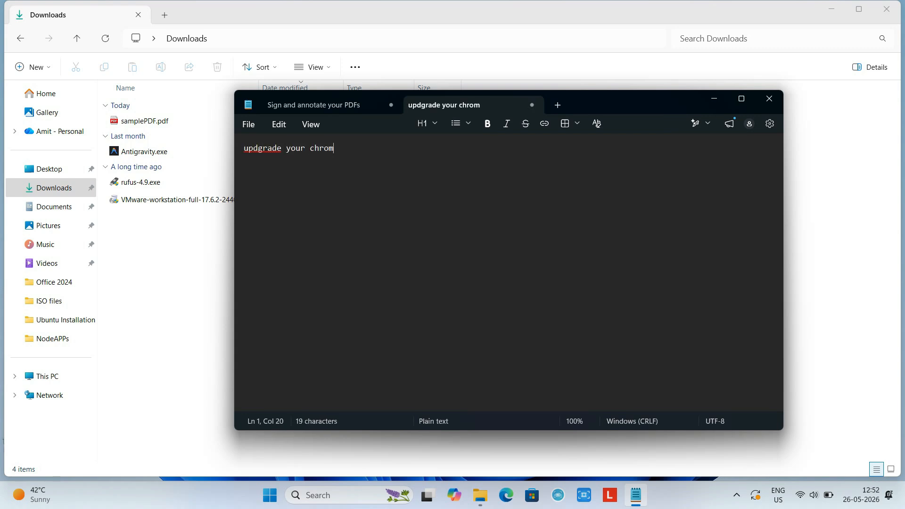
Finish the note "updgrade your chrome browser only. or install latest chrome version only." and minimize the note window
type("on")
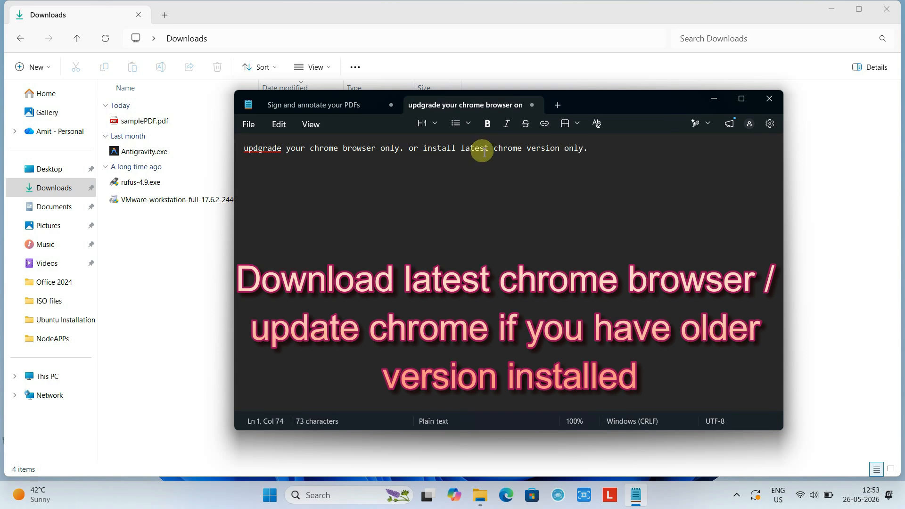
left_click(714, 100)
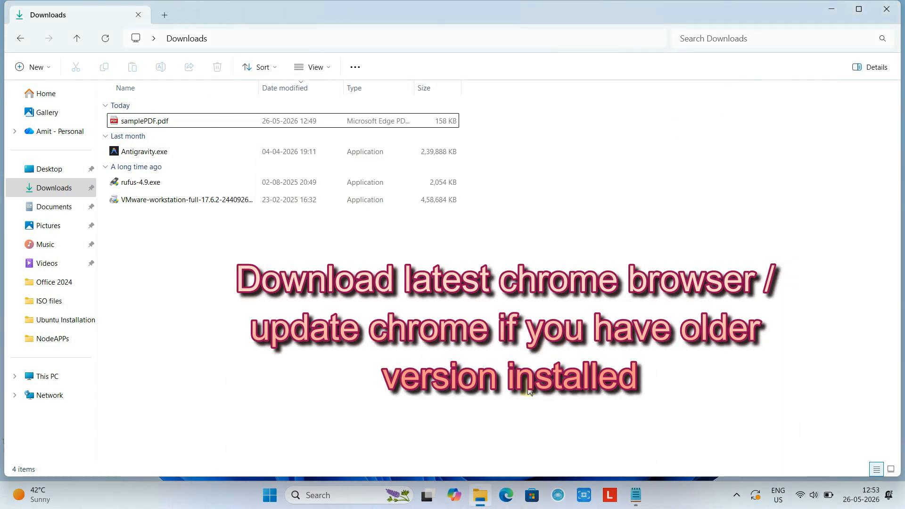
Launch Google Chrome and dismiss the default PDF viewer banner and the tab search tip
left_click(341, 499)
type("chrome")
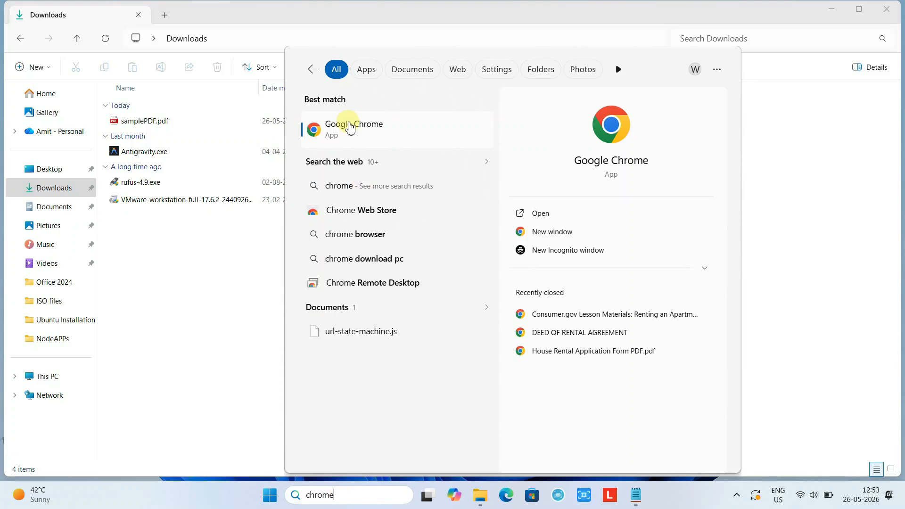
left_click(349, 124)
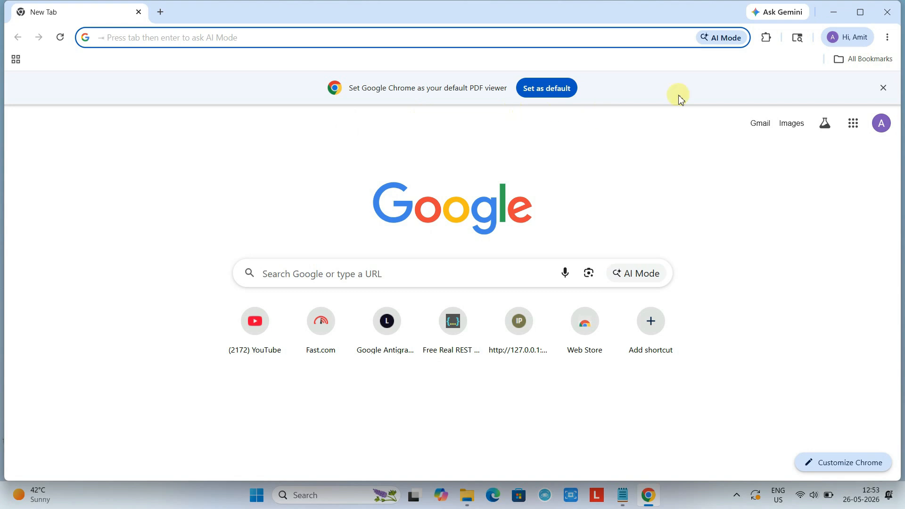
left_click(883, 97)
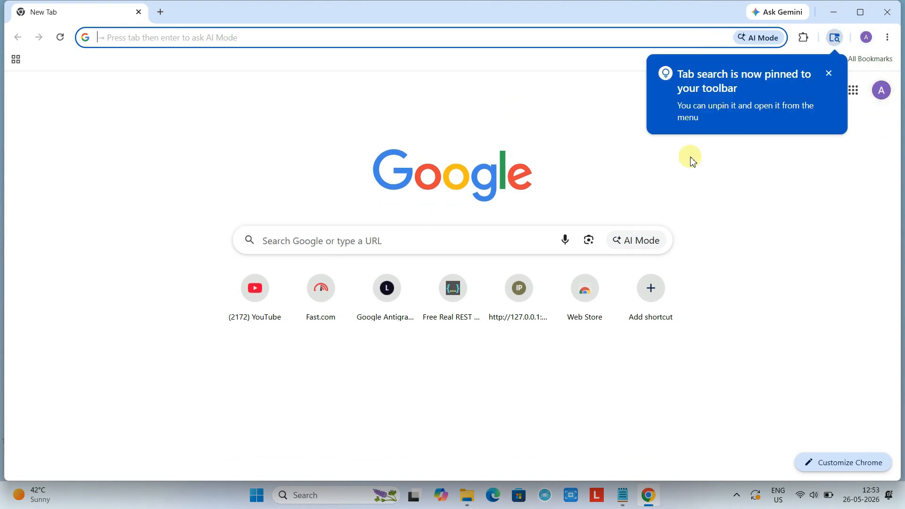
left_click(829, 74)
left_click(636, 141)
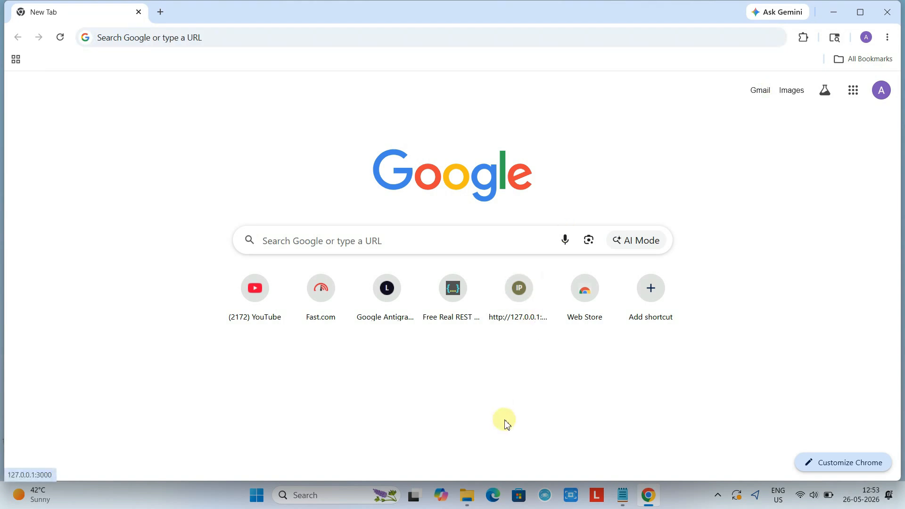
Open samplePDF.pdf from the Downloads folder in Chrome
left_click(467, 494)
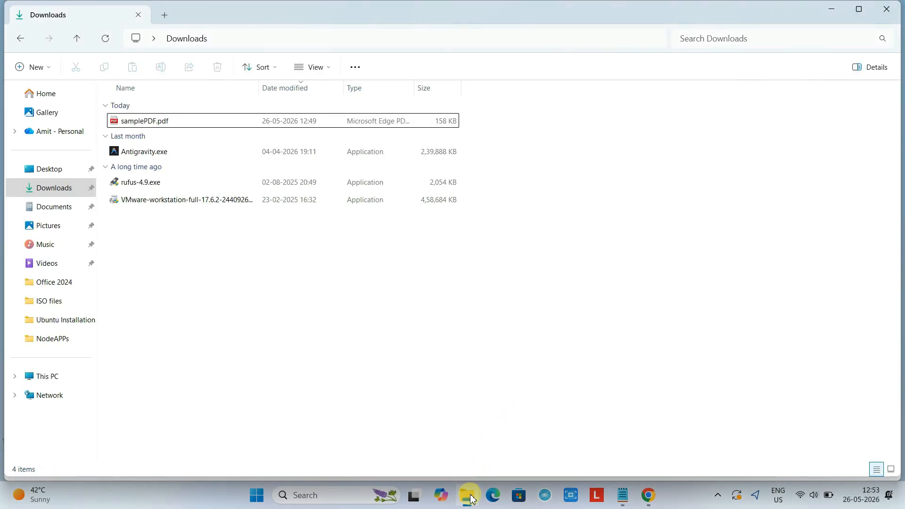
left_click_drag(266, 10, 516, 215)
left_click(395, 333)
left_click_drag(395, 333, 438, 159)
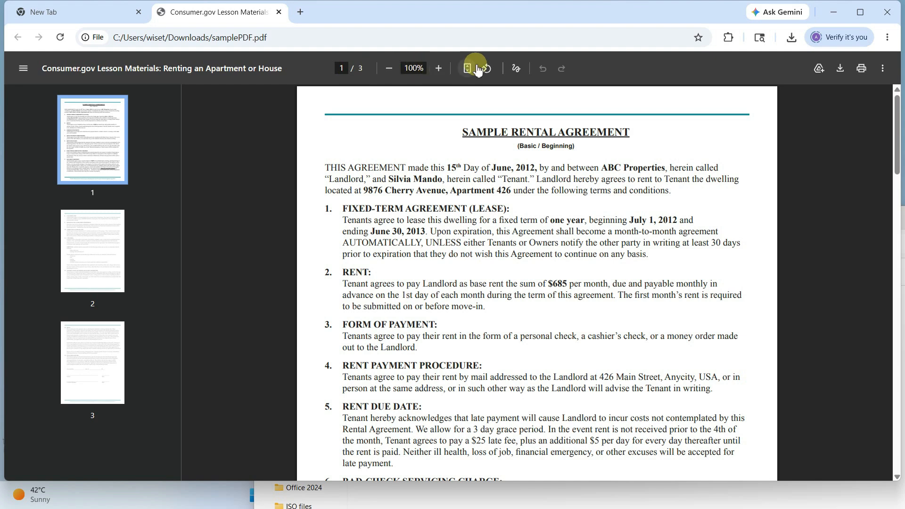
Turn on PDF annotation and set the highlighter to the thickest size
left_click(518, 70)
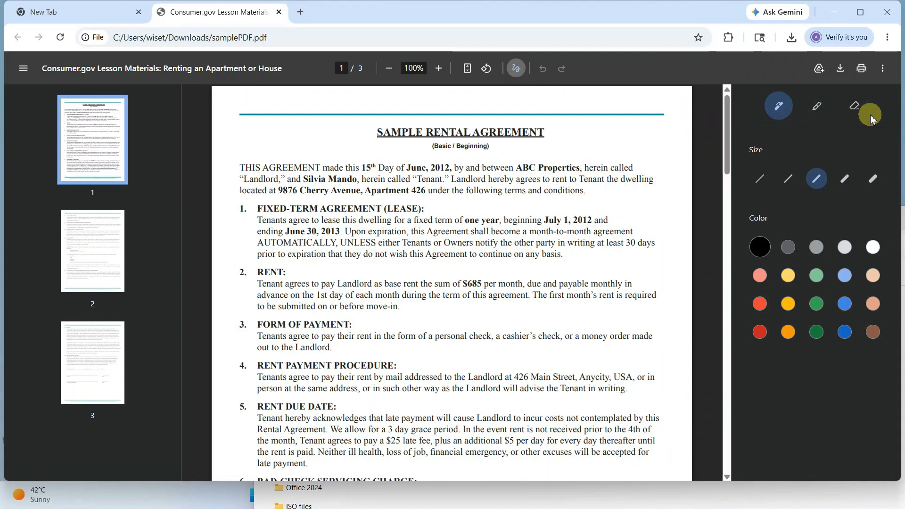
left_click(819, 117)
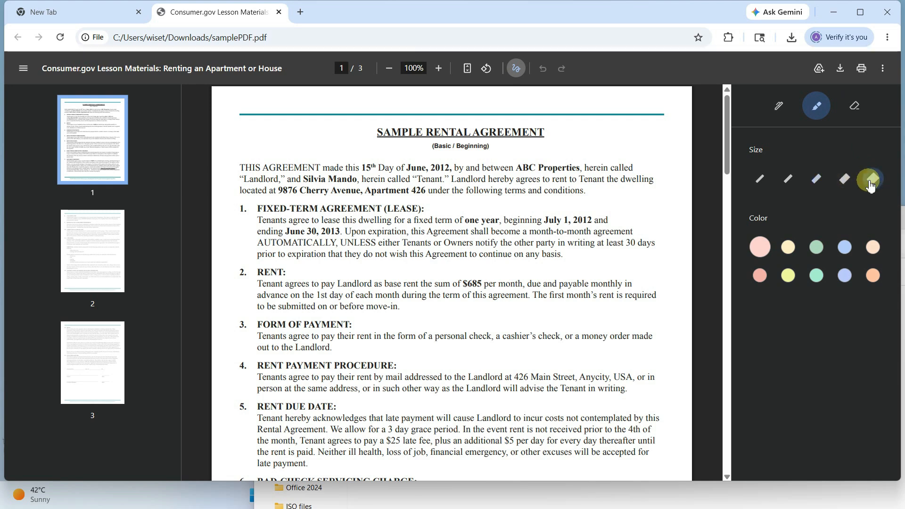
left_click(872, 181)
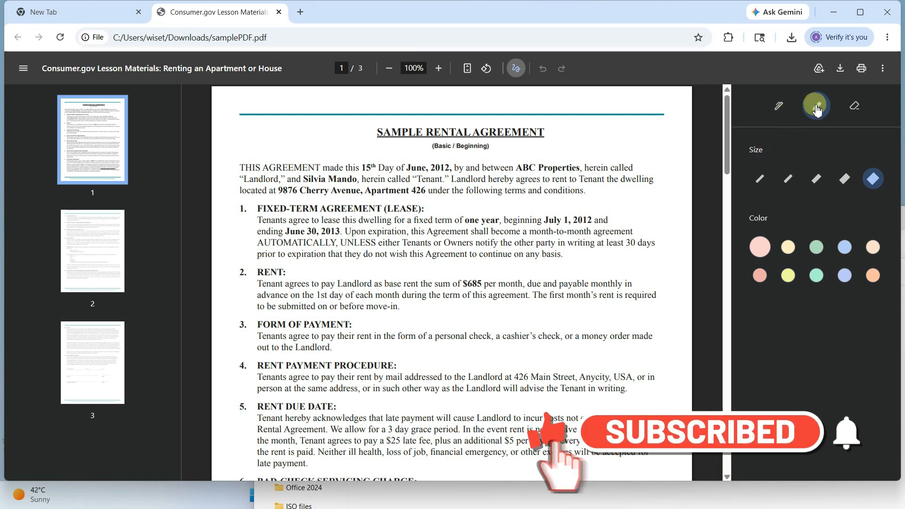
left_click(782, 180)
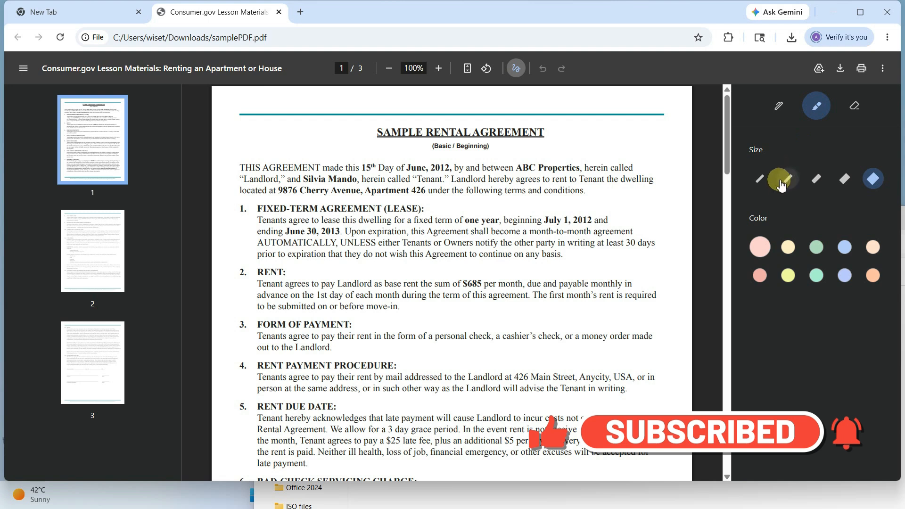
left_click(765, 182)
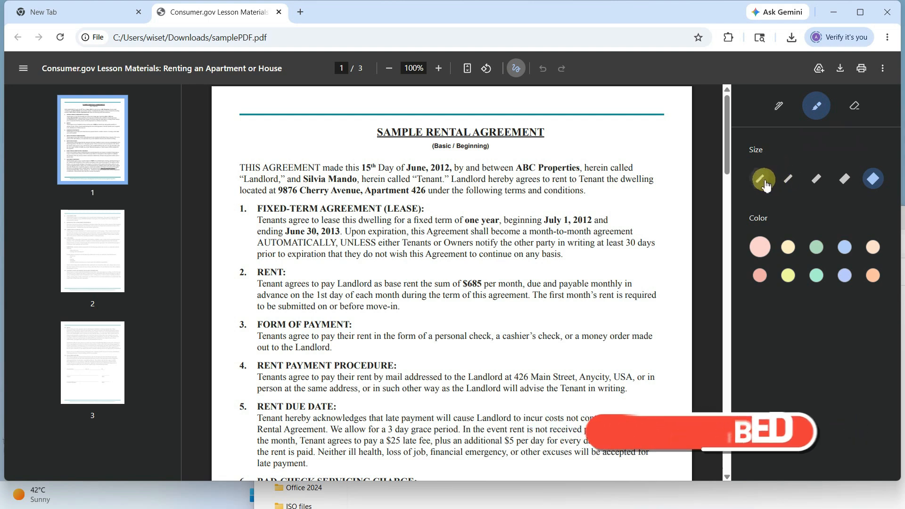
left_click(778, 105)
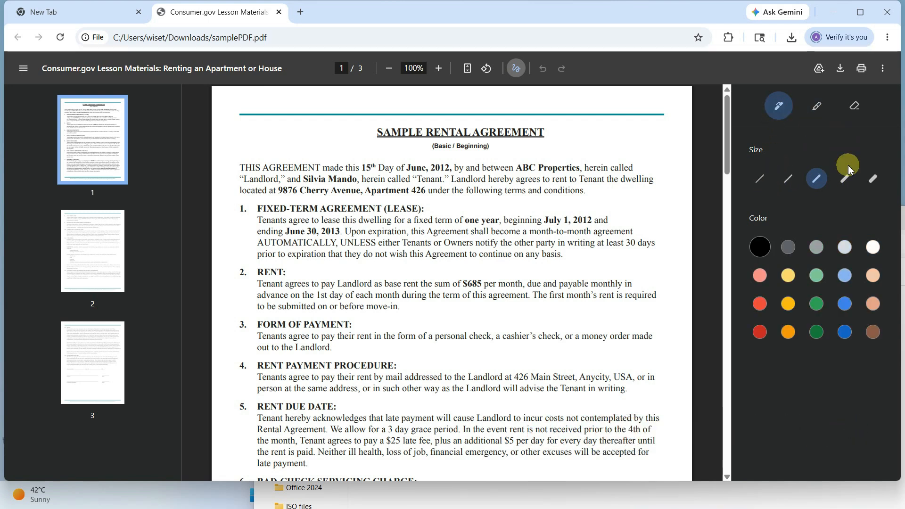
left_click(818, 108)
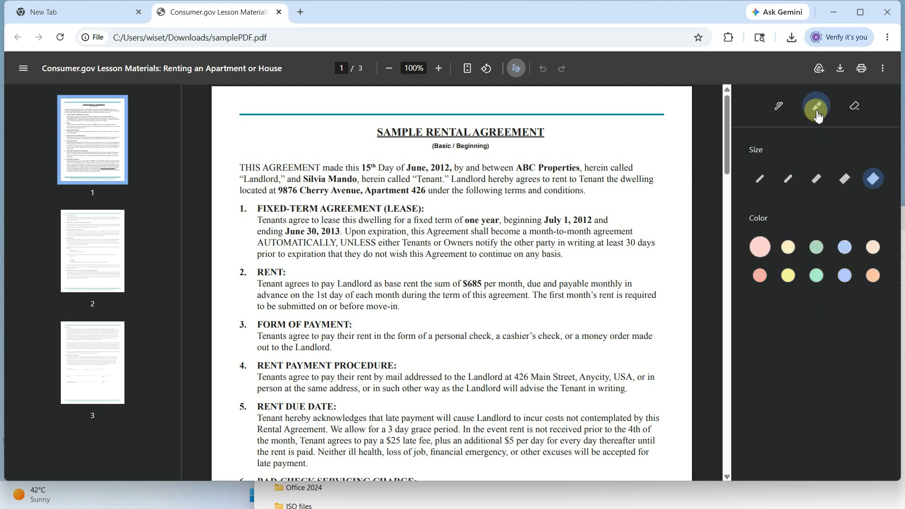
left_click(775, 112)
Highlight in yellow-green parts of the Fixed-Term Agreement, Rent and Rent Payment Procedure paragraphs on page 1
left_click(790, 247)
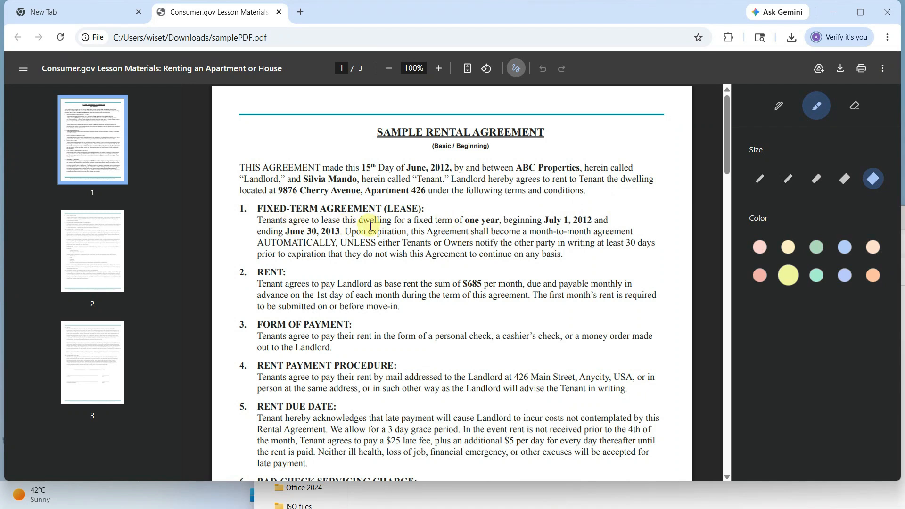
left_click_drag(359, 220, 433, 226)
left_click_drag(521, 225, 619, 224)
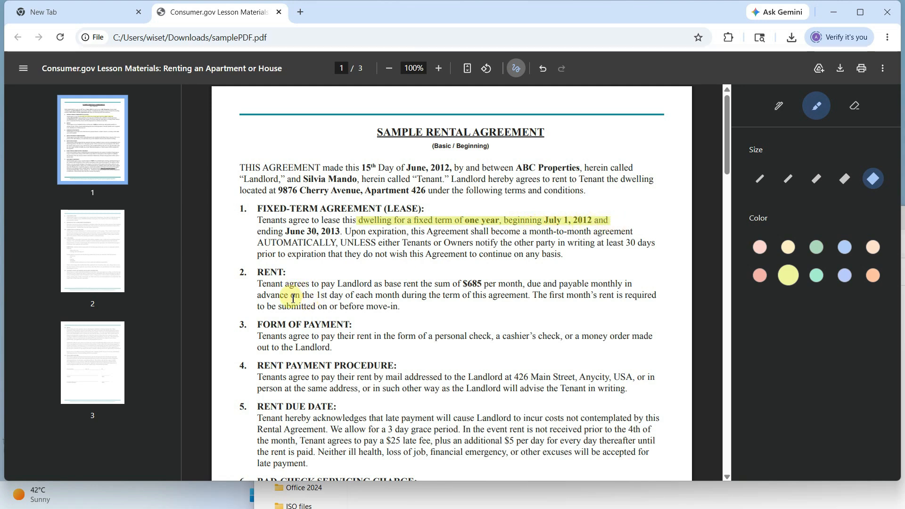
mouse_move(347, 303)
left_mouse_down()
mouse_move(429, 305)
mouse_move(403, 309)
left_mouse_up()
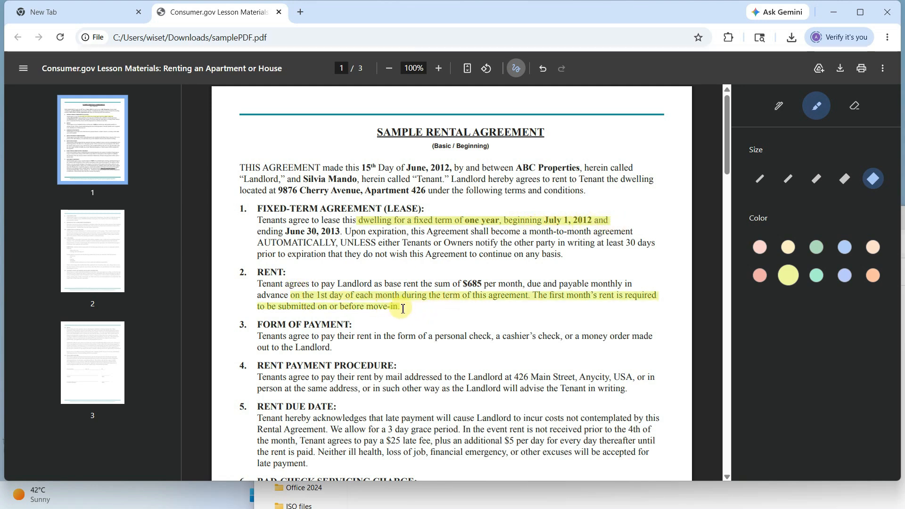
scroll(401, 307, "down", 3)
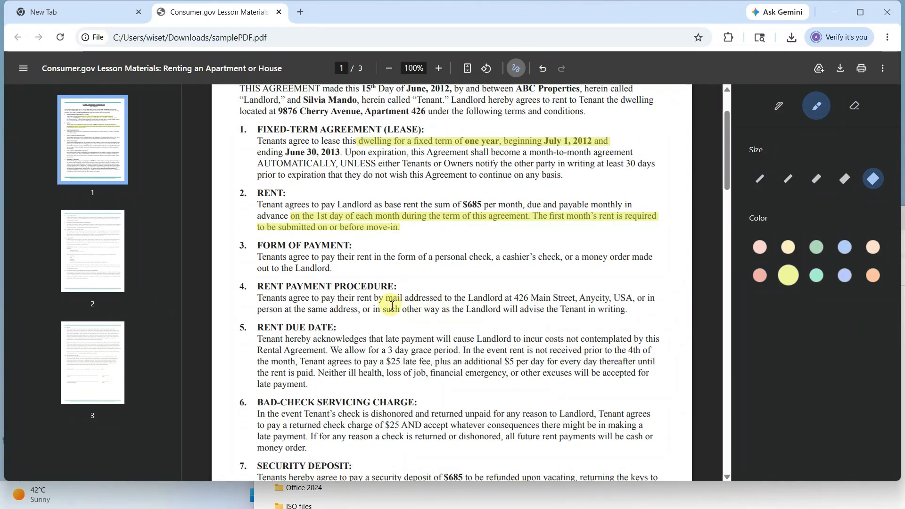
mouse_move(385, 296)
left_mouse_down()
mouse_move(486, 298)
mouse_move(565, 318)
left_mouse_up()
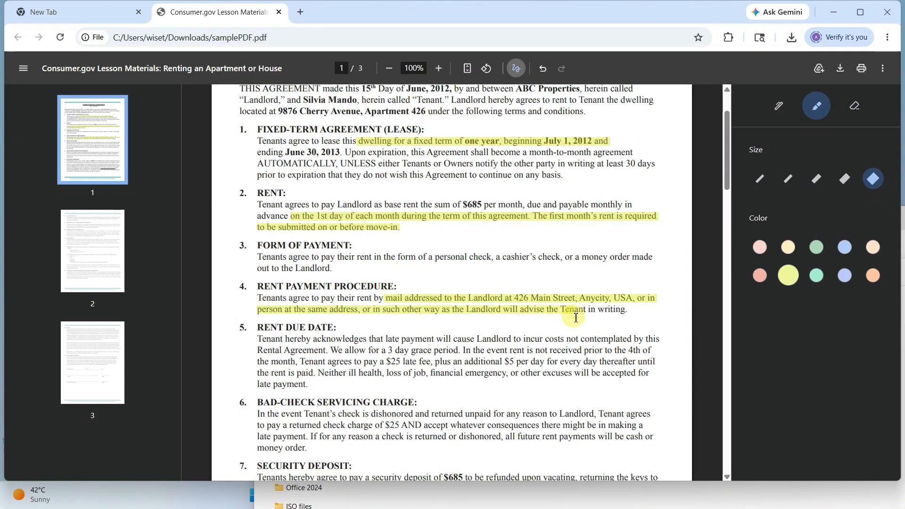
Highlight the Vehicles & Garage Use paragraph on page 2 in yellow-green
scroll(549, 334, "down", 15)
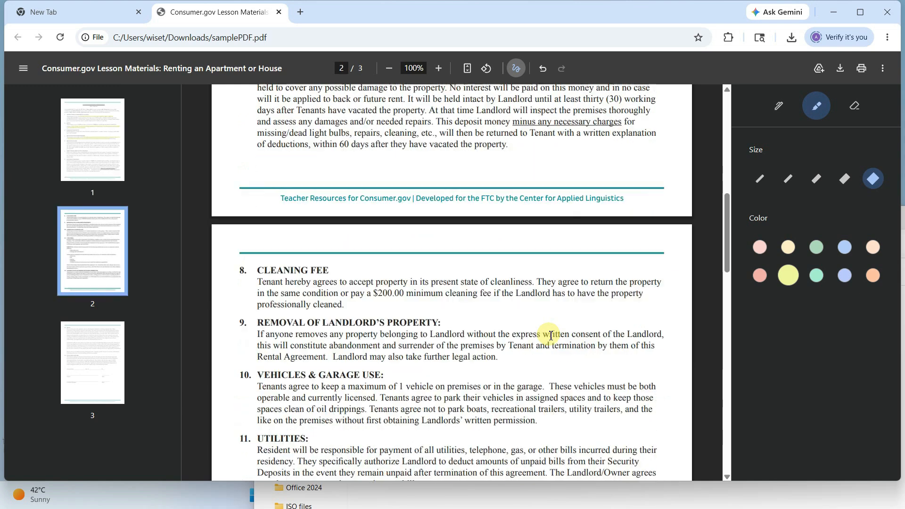
scroll(551, 336, "down", 3)
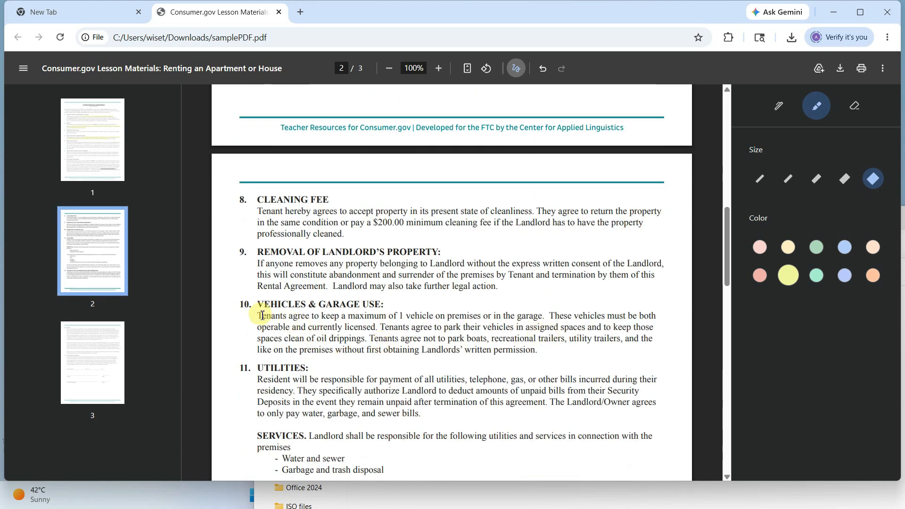
mouse_move(263, 316)
left_mouse_down()
mouse_move(415, 354)
mouse_move(536, 354)
left_mouse_up()
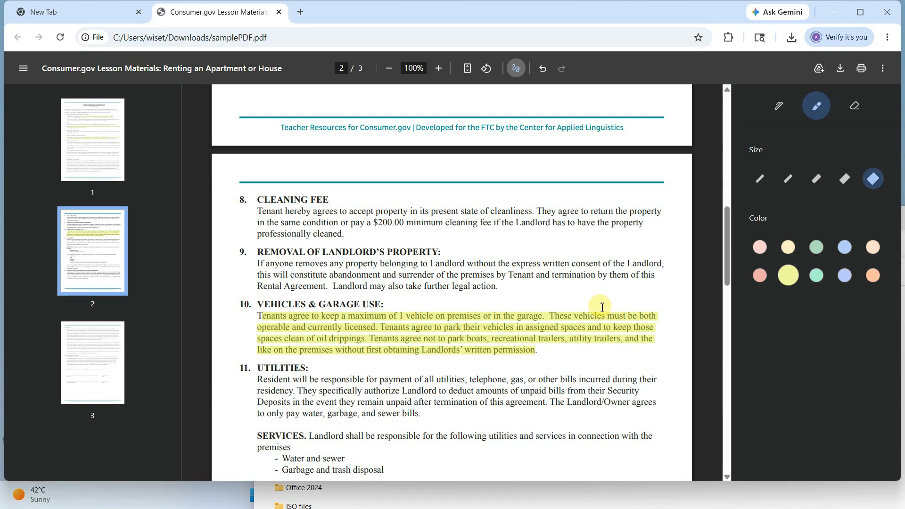
Handwrite "N/A" over the Security Deposit paragraph on page 1 with the black pen at the second-thickest size
scroll(603, 307, "up", 20)
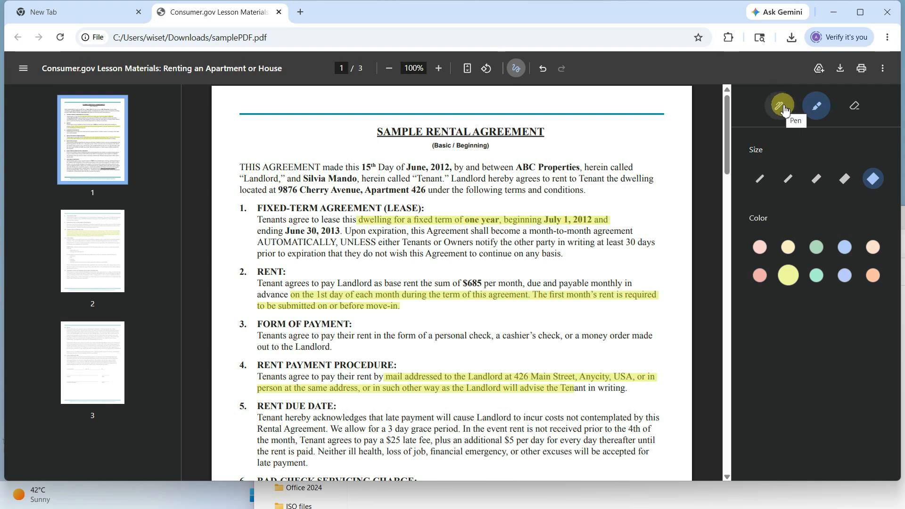
left_click(785, 108)
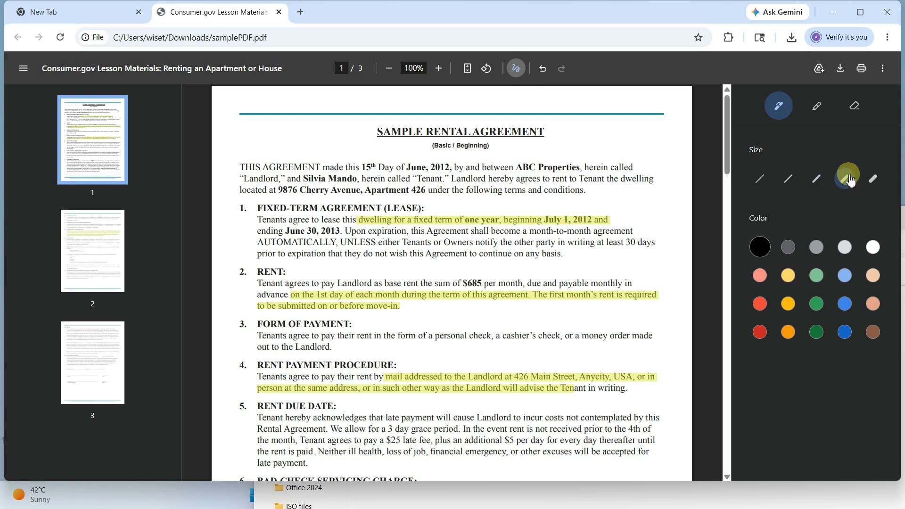
left_click(762, 250)
scroll(636, 267, "down", 6)
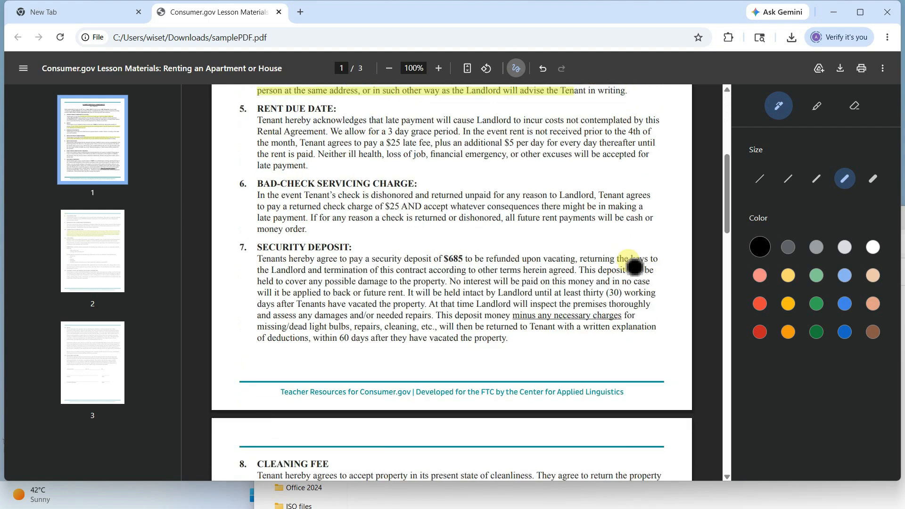
mouse_move(307, 285)
left_mouse_down()
mouse_move(319, 321)
mouse_move(329, 279)
mouse_move(333, 302)
left_mouse_up()
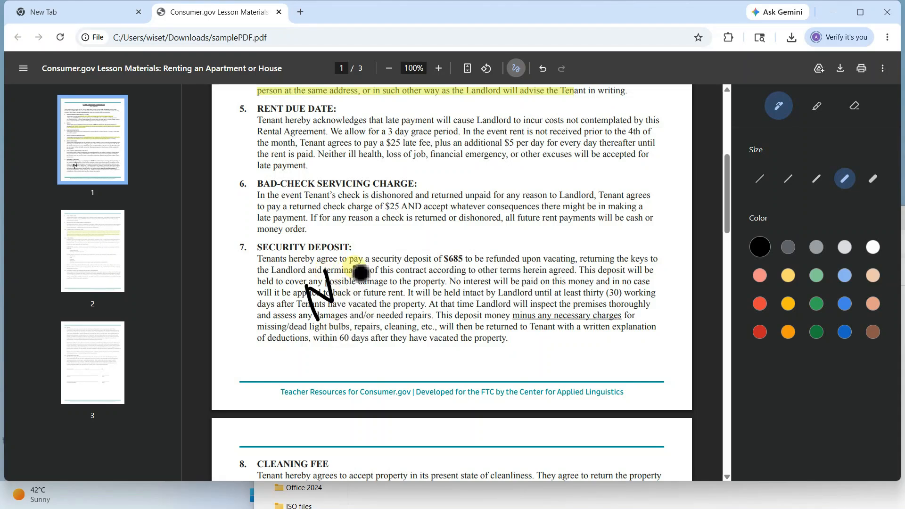
left_click_drag(356, 268, 334, 341)
mouse_move(362, 297)
left_mouse_down()
mouse_move(368, 340)
mouse_move(389, 304)
mouse_move(408, 317)
left_mouse_up()
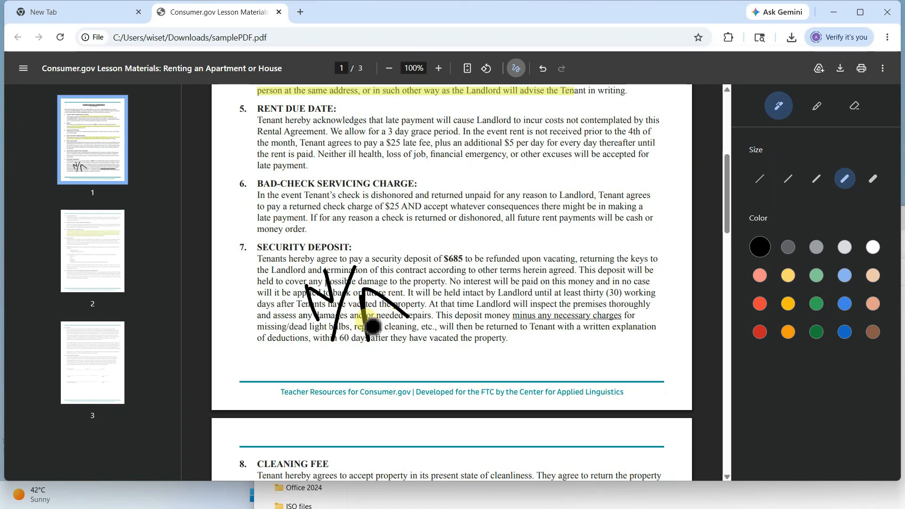
left_click_drag(370, 319, 393, 311)
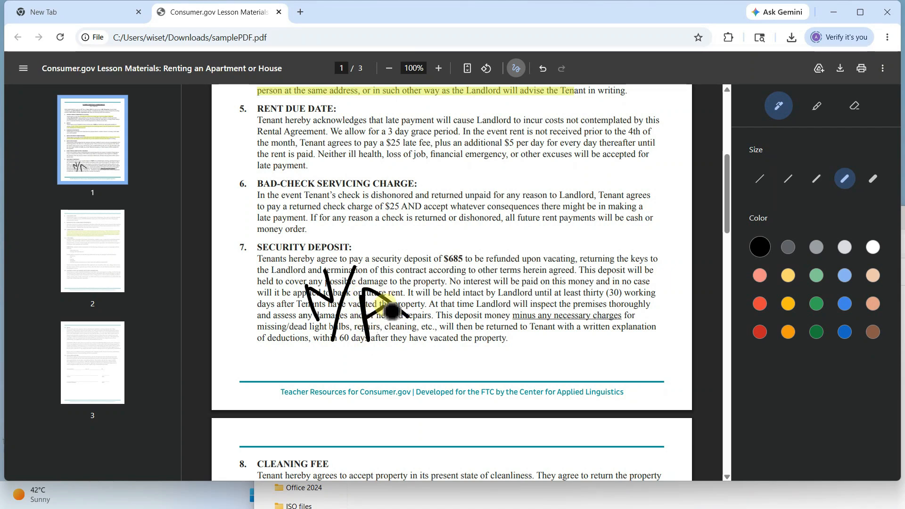
Handwrite "N/A" in black pen over the Cleaning Fee paragraph on page 2
scroll(393, 311, "down", 5)
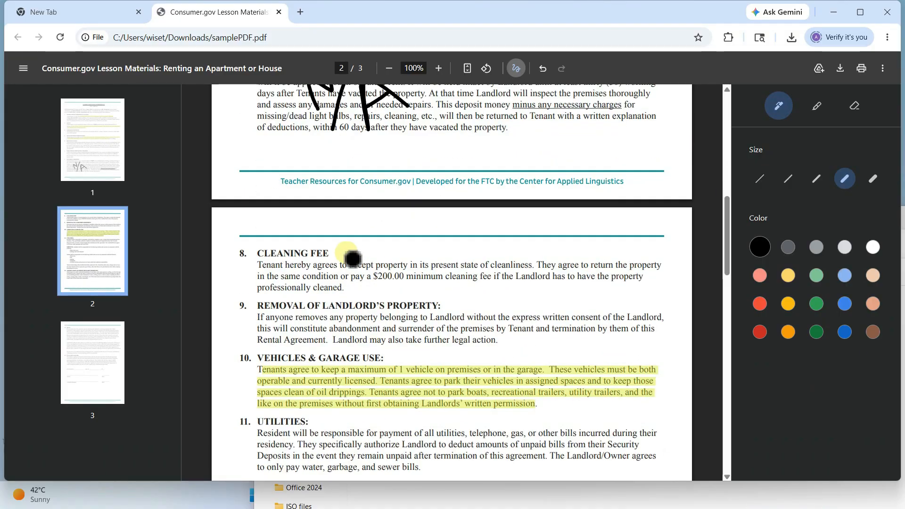
left_click_drag(343, 255, 354, 318)
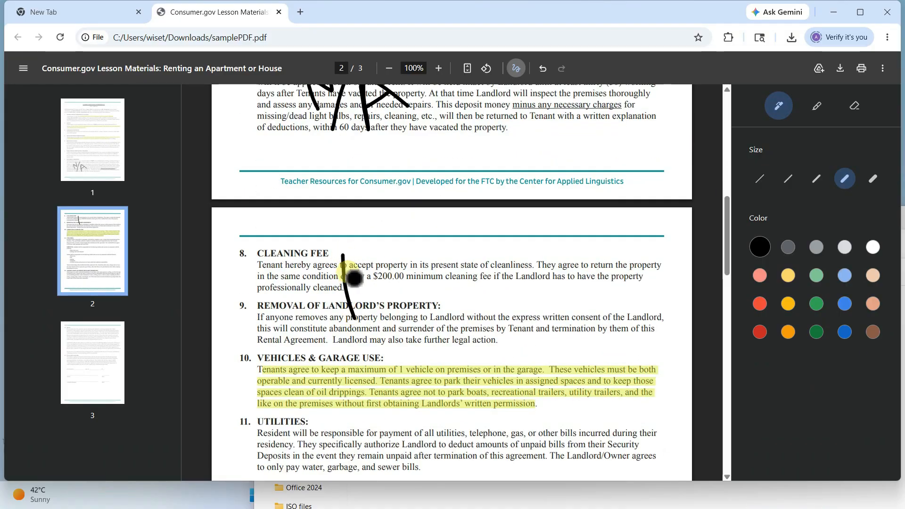
mouse_move(343, 255)
left_mouse_down()
mouse_move(365, 281)
mouse_move(360, 265)
mouse_move(380, 328)
mouse_move(402, 260)
mouse_move(430, 293)
mouse_move(425, 281)
left_mouse_up()
scroll(511, 289, "down", 7)
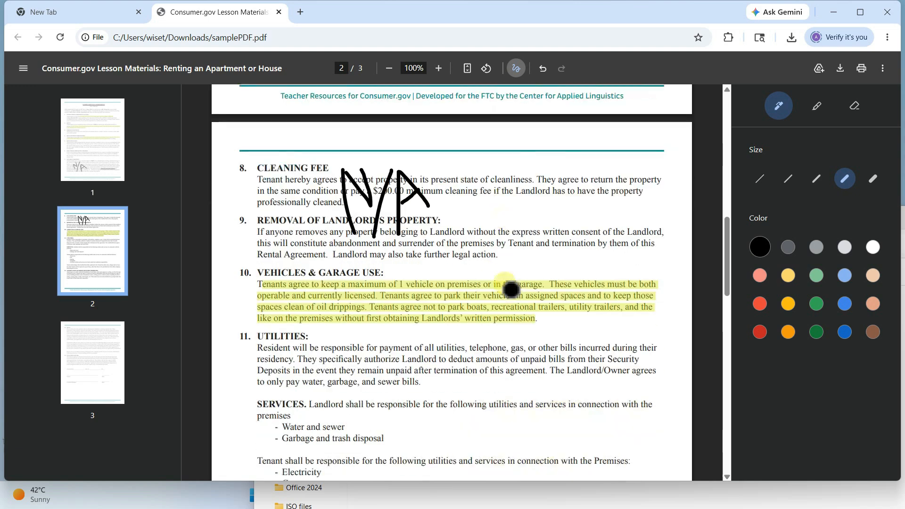
scroll(511, 289, "up", 6)
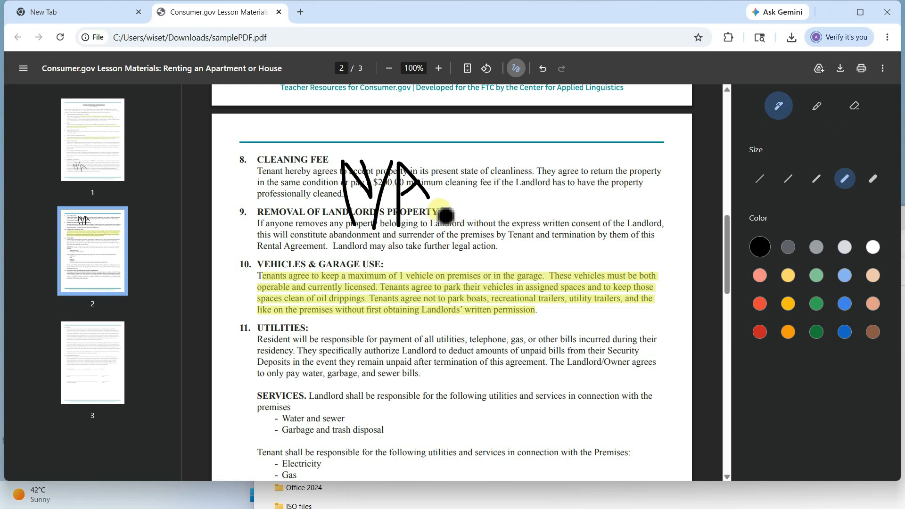
Erase the handwritten "N/A" over the Cleaning Fee paragraph and the highlight on the first three lines of the Vehicles & Garage Use paragraph on page 2
left_click(861, 113)
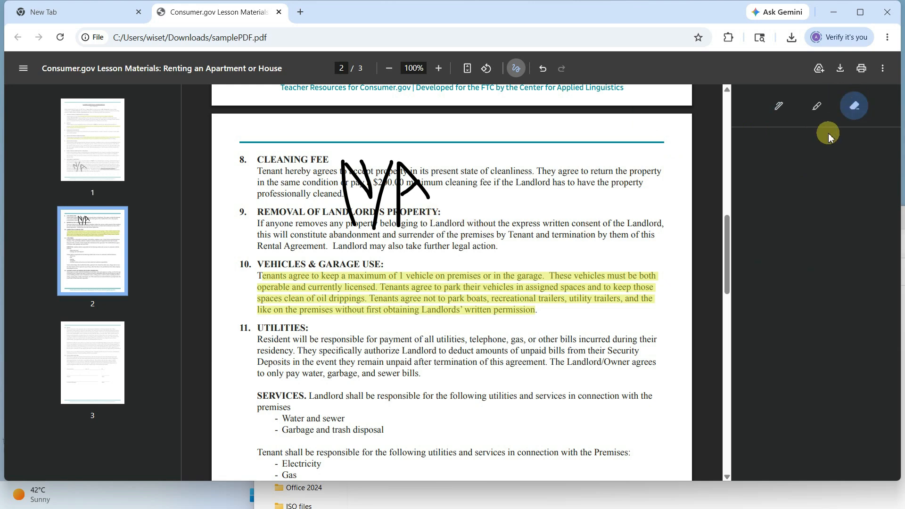
mouse_move(384, 224)
left_mouse_down()
mouse_move(384, 192)
mouse_move(345, 198)
mouse_move(331, 298)
mouse_move(354, 289)
mouse_move(374, 295)
left_mouse_up()
Handwrite signatures on the Tenant and Landlord-Manager lines on page 3 with the black pen at the second-thinnest size
scroll(485, 264, "down", 3)
scroll(486, 268, "down", 2)
left_click(778, 108)
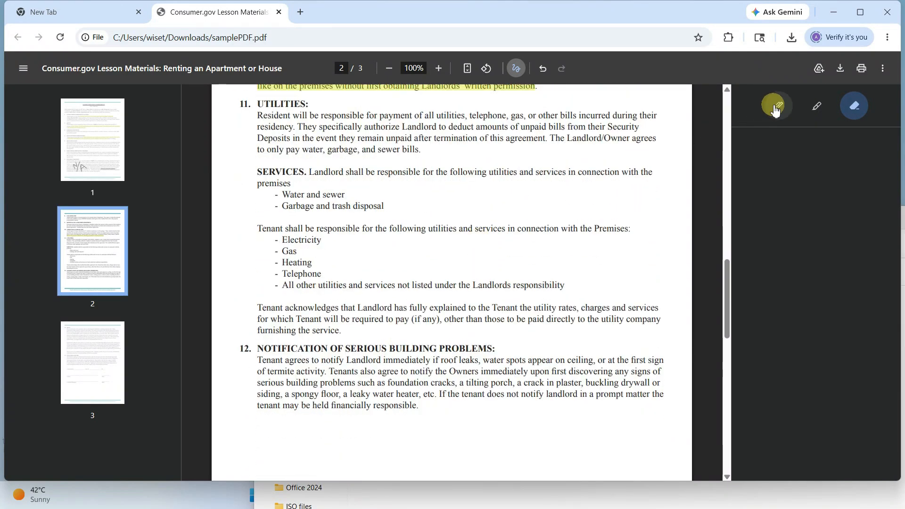
left_click(777, 108)
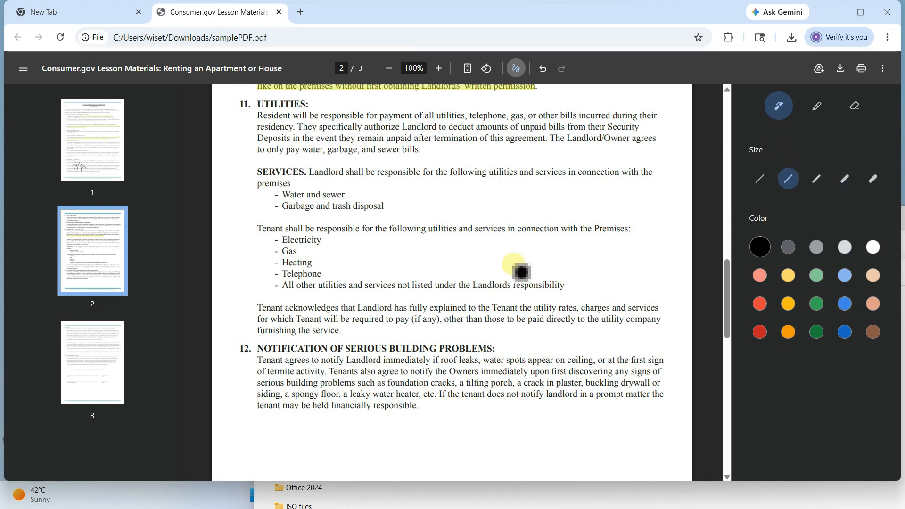
scroll(521, 270, "down", 10)
scroll(521, 272, "down", 4)
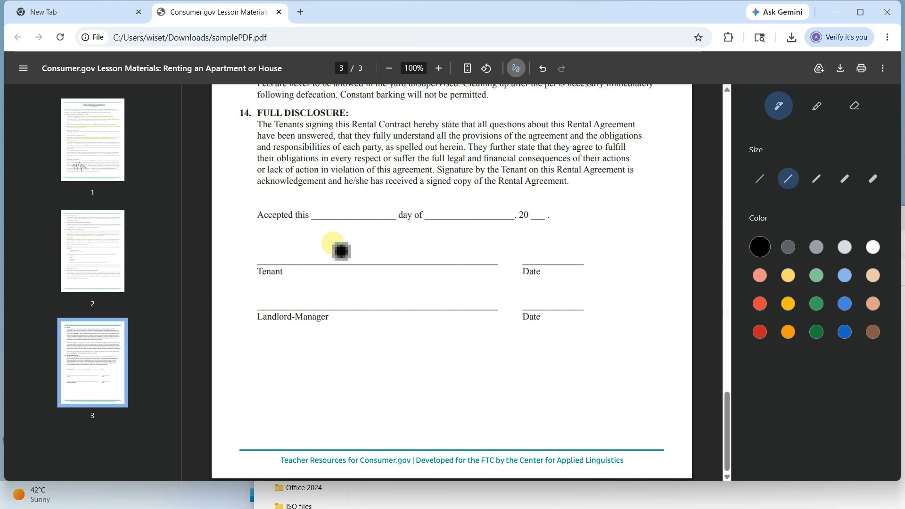
left_click(315, 232)
mouse_move(295, 254)
left_mouse_down()
mouse_move(315, 285)
mouse_move(335, 259)
mouse_move(384, 253)
mouse_move(343, 293)
mouse_move(338, 287)
mouse_move(418, 232)
left_mouse_up()
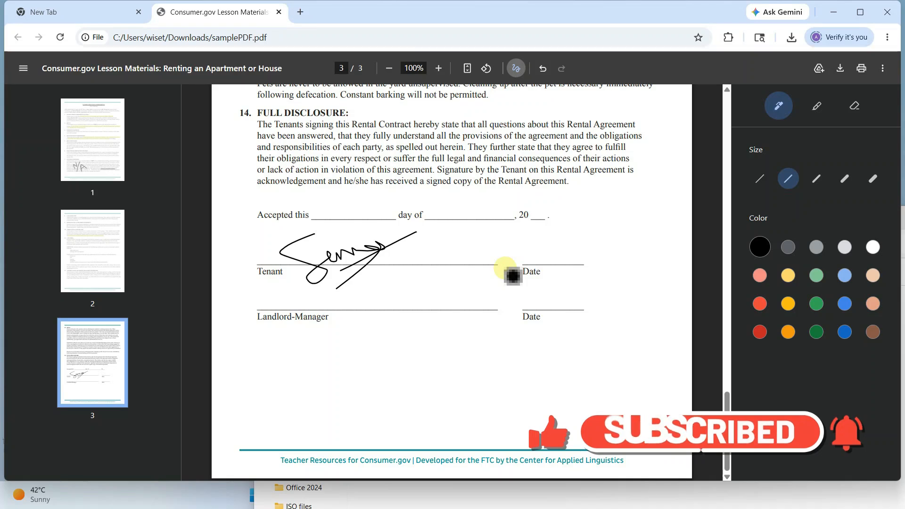
left_click_drag(353, 313, 456, 273)
Download the PDF with the changes included and save it as samplePDF_signed.pdf in the Downloads folder
scroll(603, 239, "up", 3)
scroll(608, 240, "up", 2)
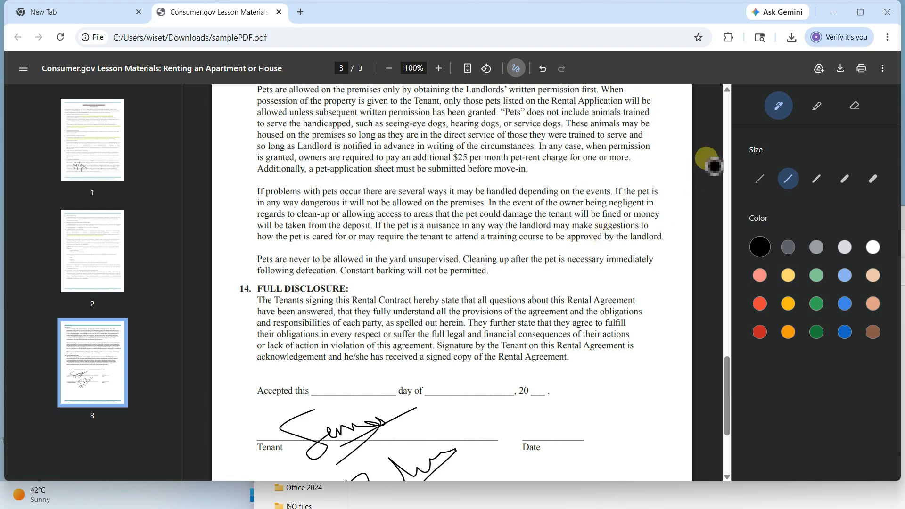
left_click(842, 70)
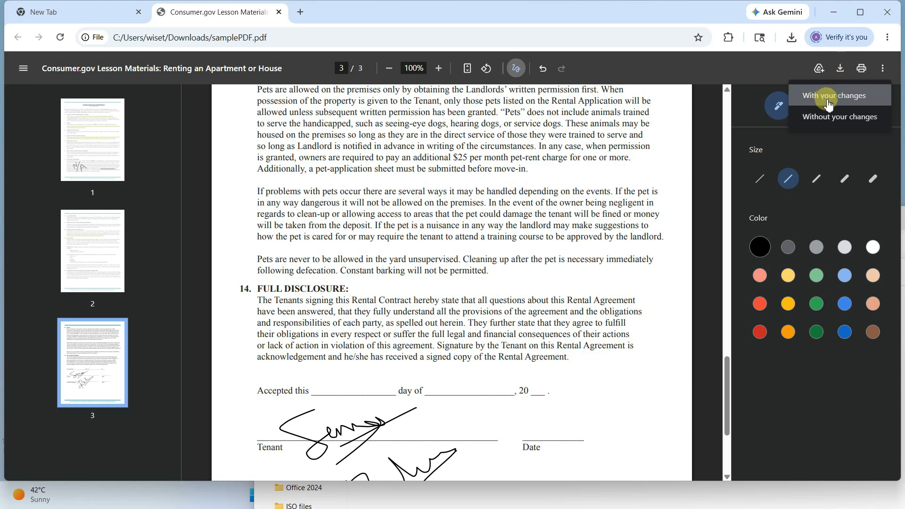
left_click(856, 103)
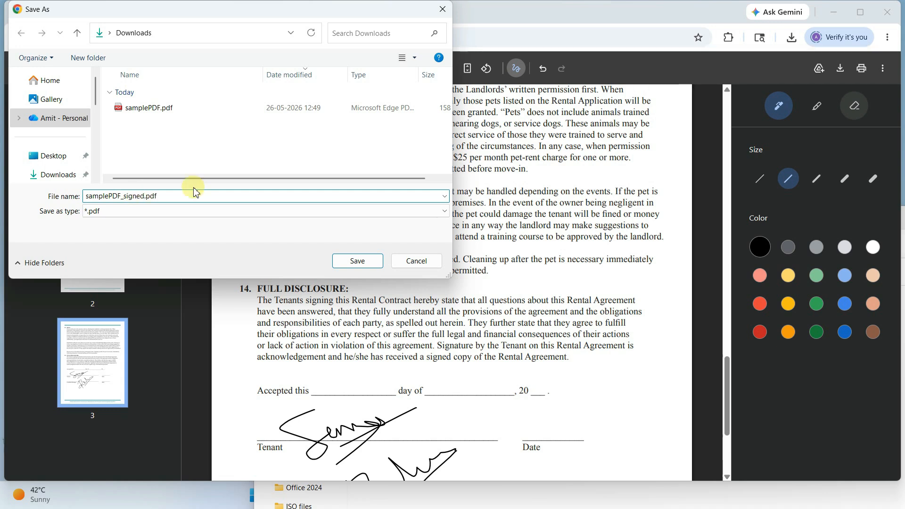
left_click(360, 261)
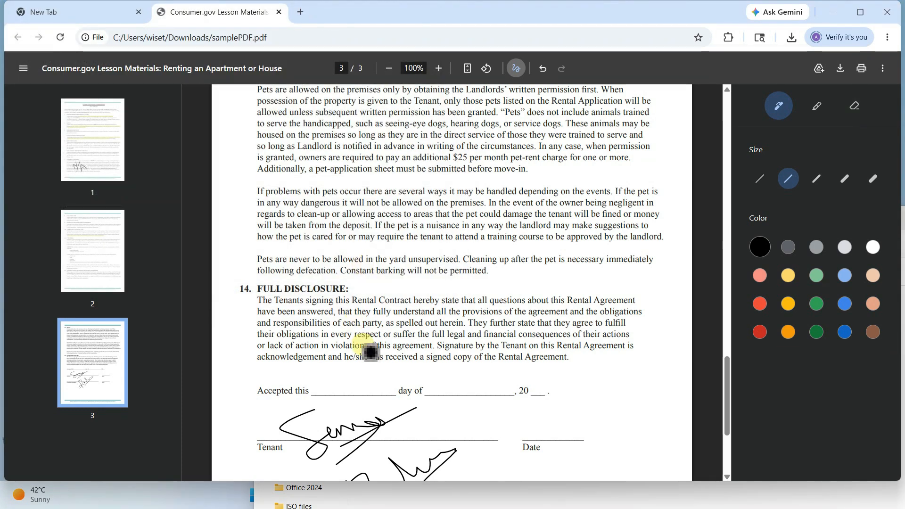
Open samplePDF_signed.pdf from the Downloads folder in File Explorer
left_click(832, 16)
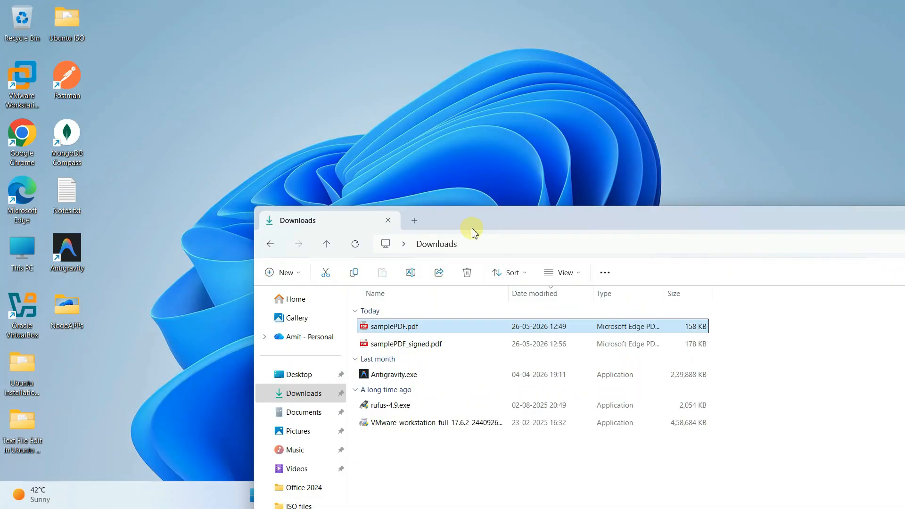
left_click(429, 349)
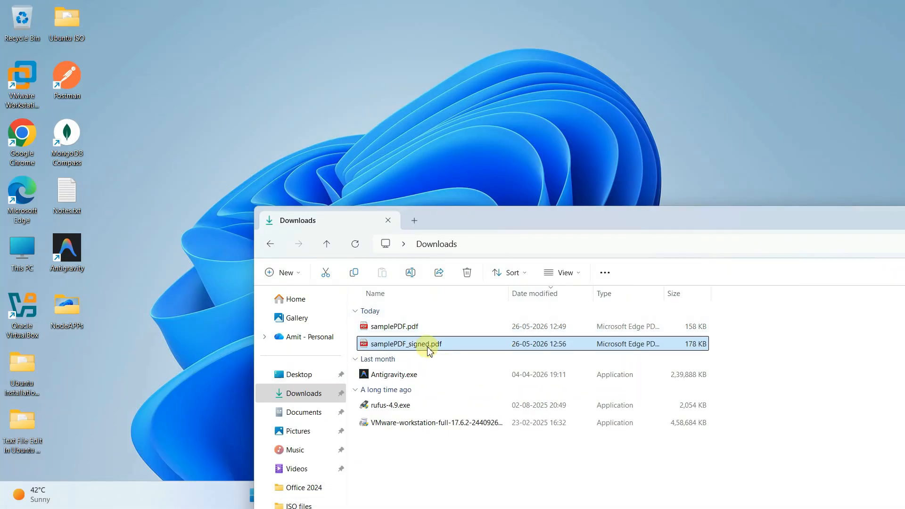
double_click(429, 349)
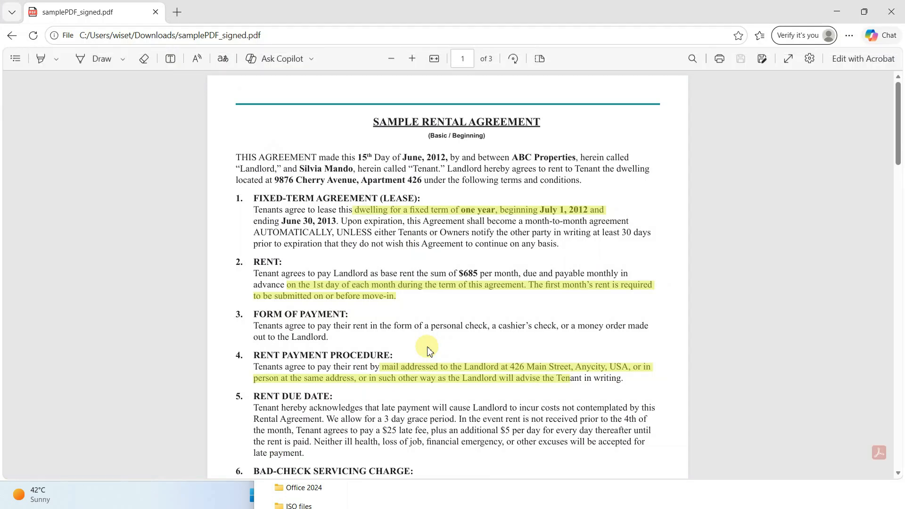
Examine the highlights, handwritten marks and signatures on all three pages of the saved samplePDF_signed.pdf
left_click_drag(391, 216, 433, 234)
left_click(408, 277)
scroll(409, 278, "down", 5)
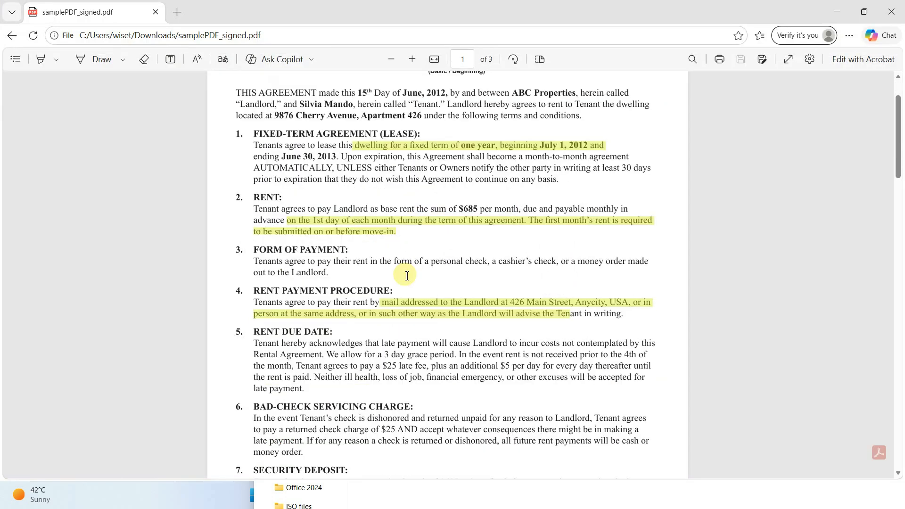
scroll(407, 277, "down", 1)
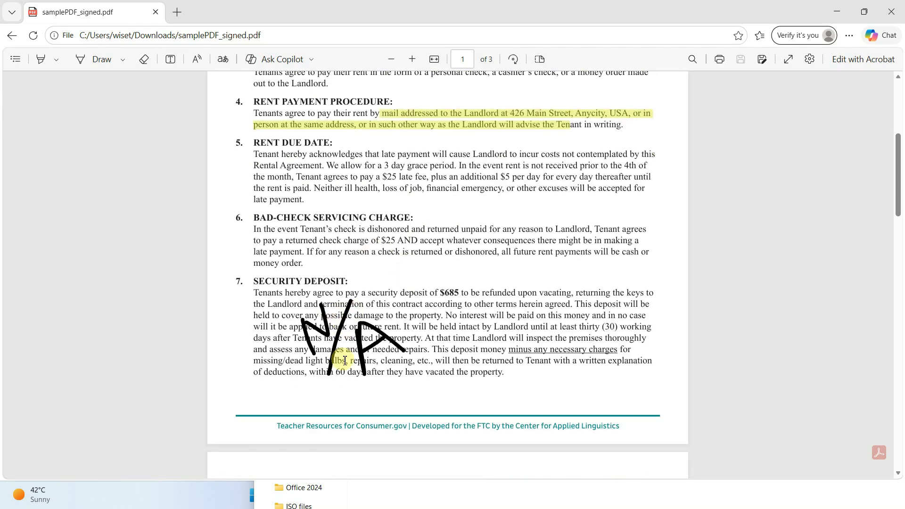
scroll(352, 347, "down", 12)
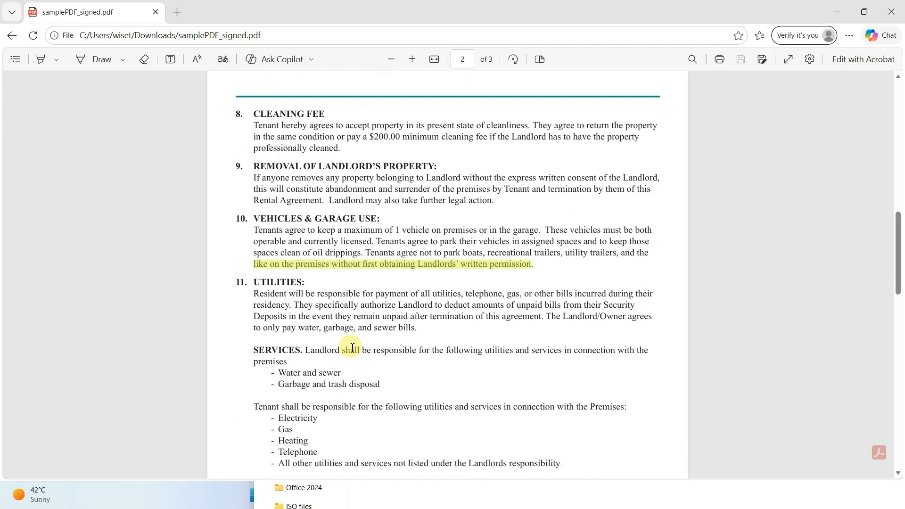
scroll(353, 348, "down", 15)
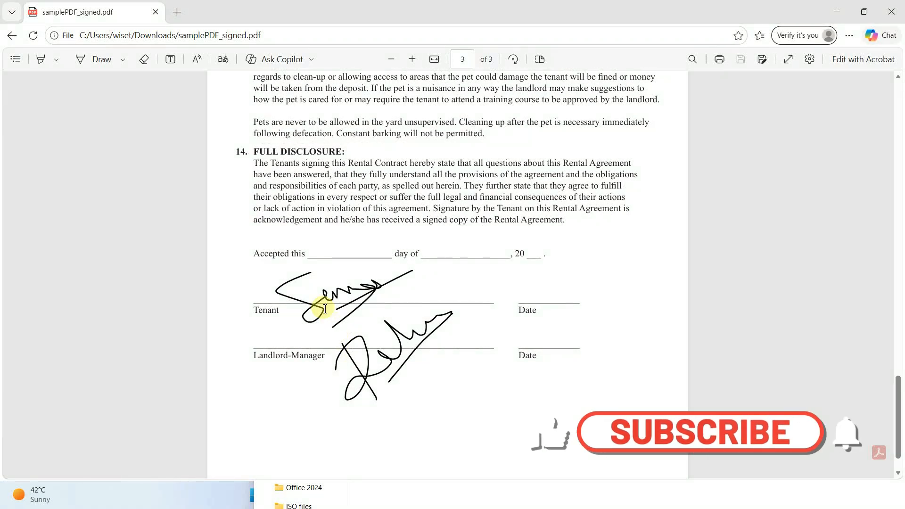
scroll(419, 368, "down", 1)
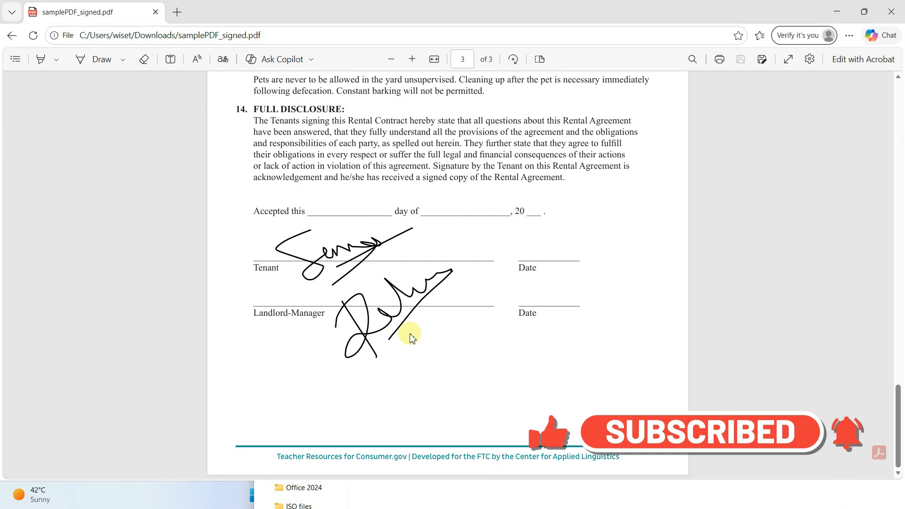
Switch back to the annotated samplePDF.pdf in Google Chrome and look back through its pages
left_click(840, 13)
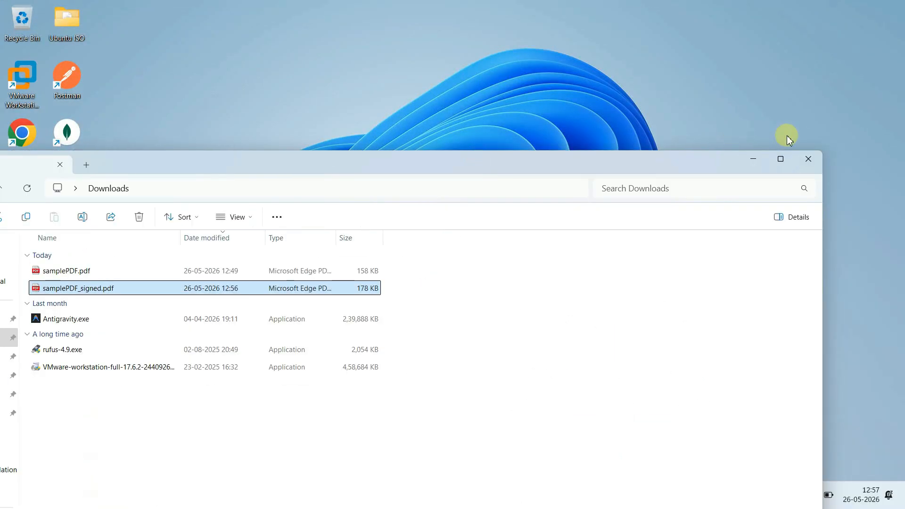
left_click(755, 157)
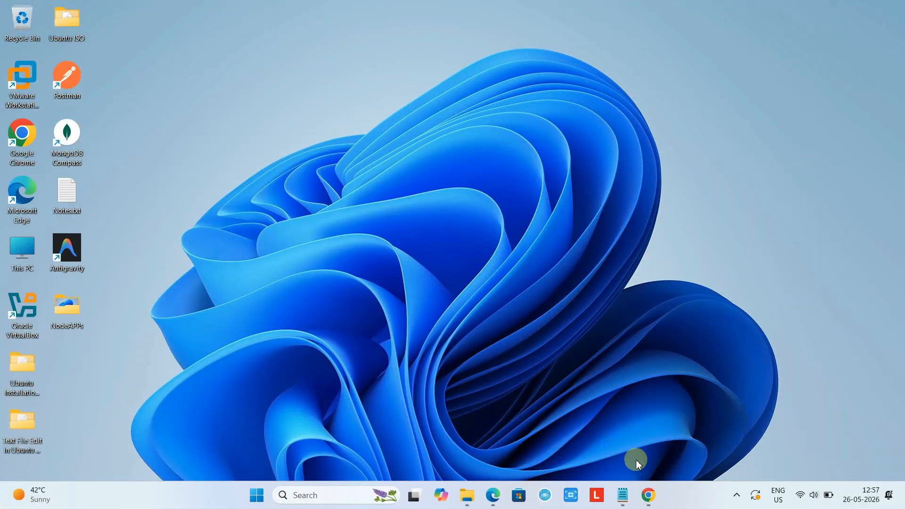
left_click(649, 496)
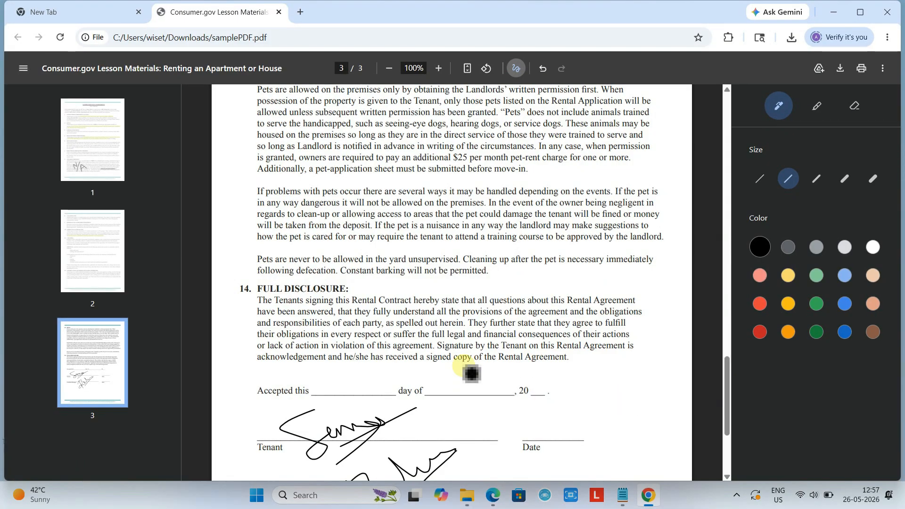
right_click(454, 277)
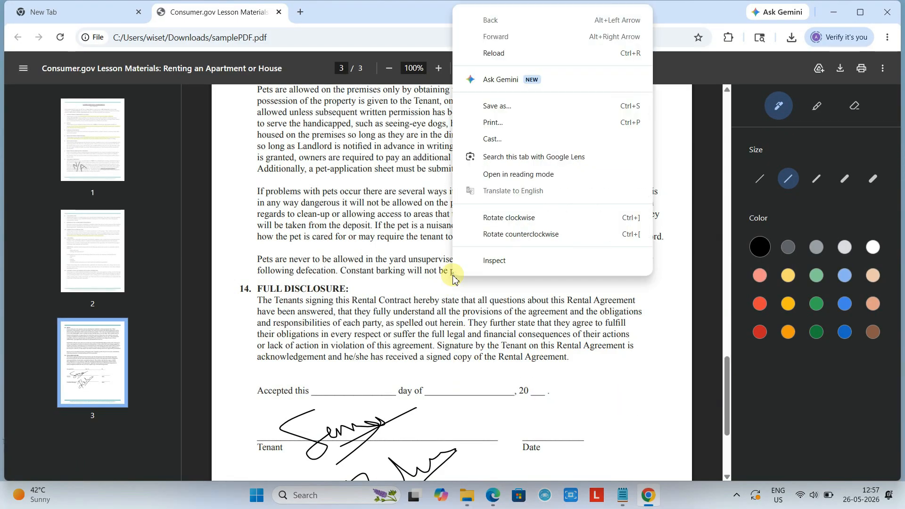
key("Escape")
scroll(377, 217, "up", 7)
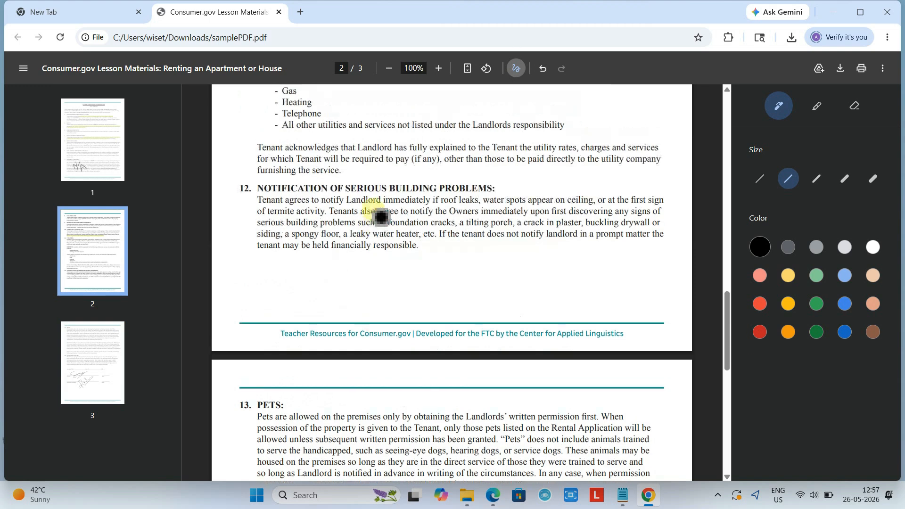
scroll(381, 217, "up", 15)
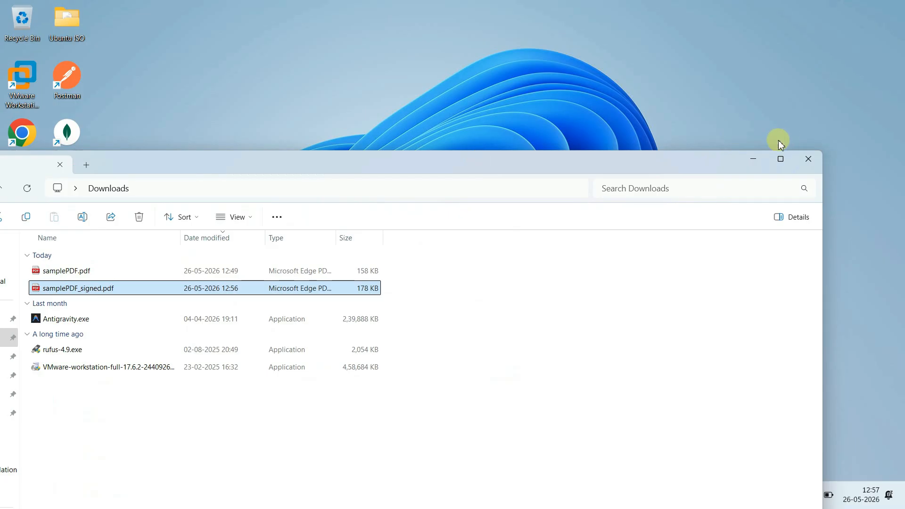
left_click(756, 159)
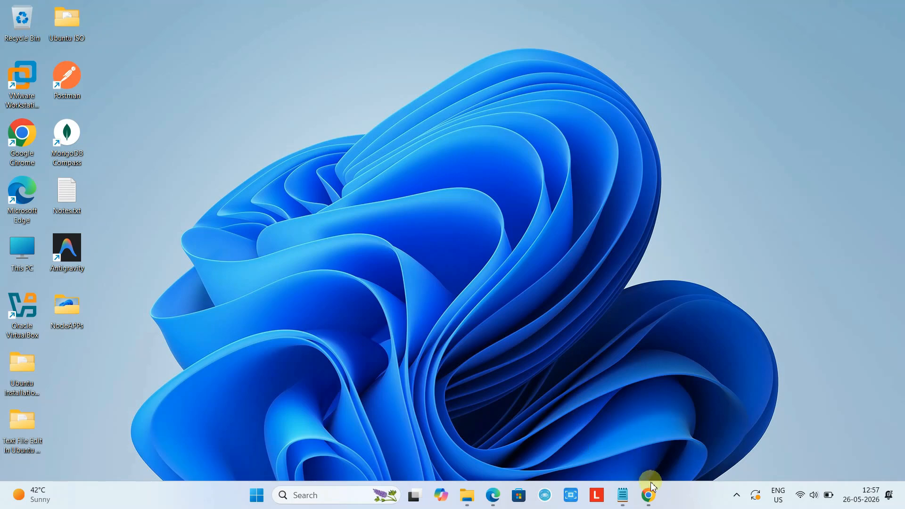
left_click(651, 490)
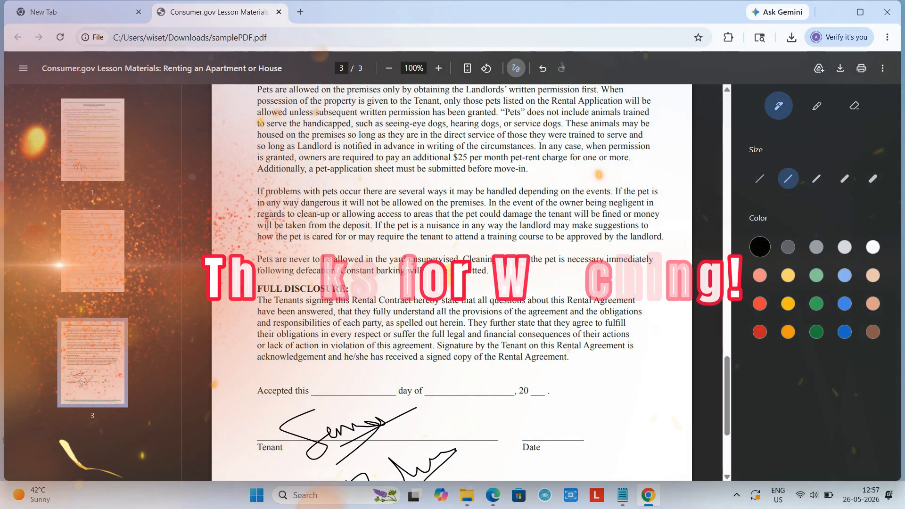
right_click(448, 248)
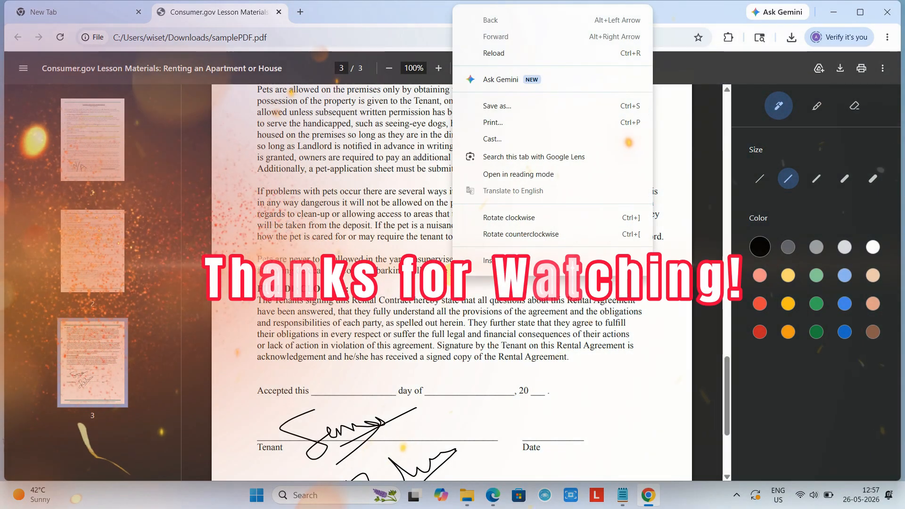
left_click(373, 209)
scroll(381, 217, "up", 7)
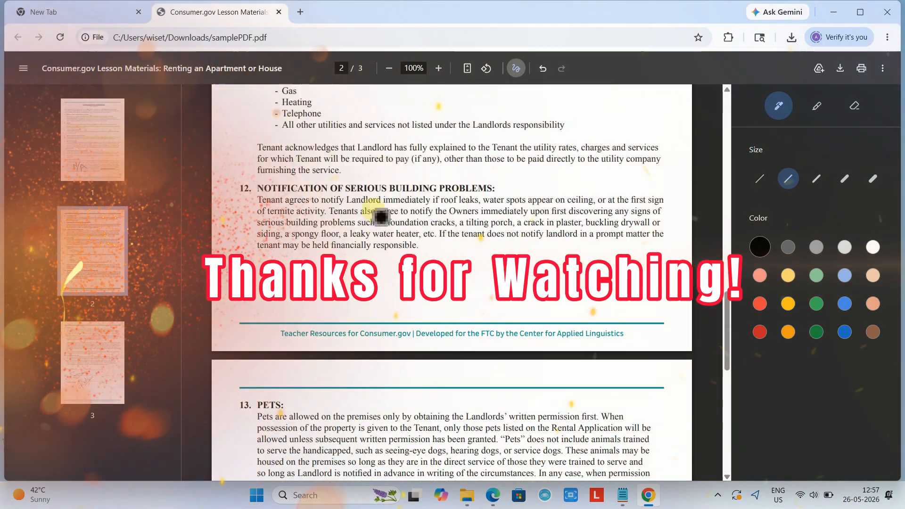